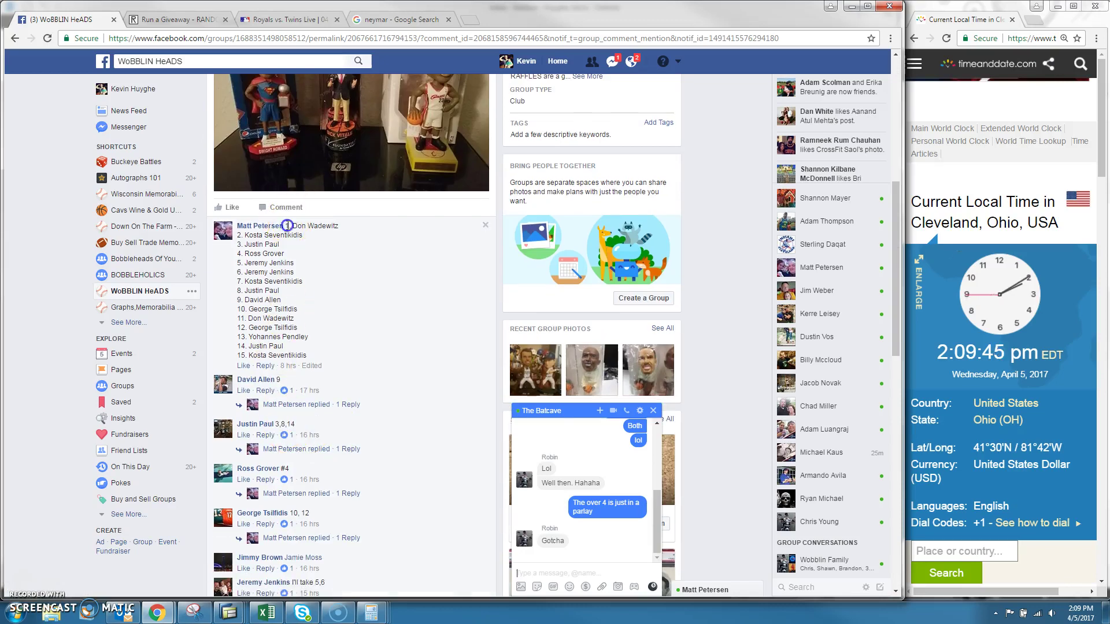
# Step: Copy the numbered raffle list from the comment and post a 'live' comment on the thread
pyautogui.moveTo(288, 225); pyautogui.dragTo(327, 347)
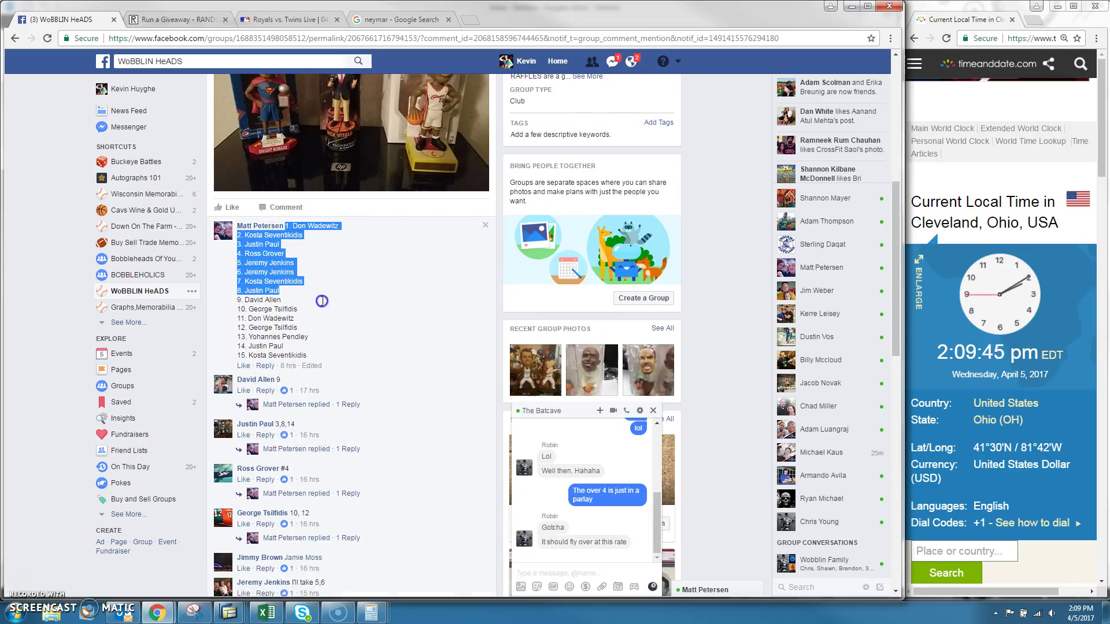
pyautogui.click(576, 410)
pyautogui.scroll(-10, 297, 520)
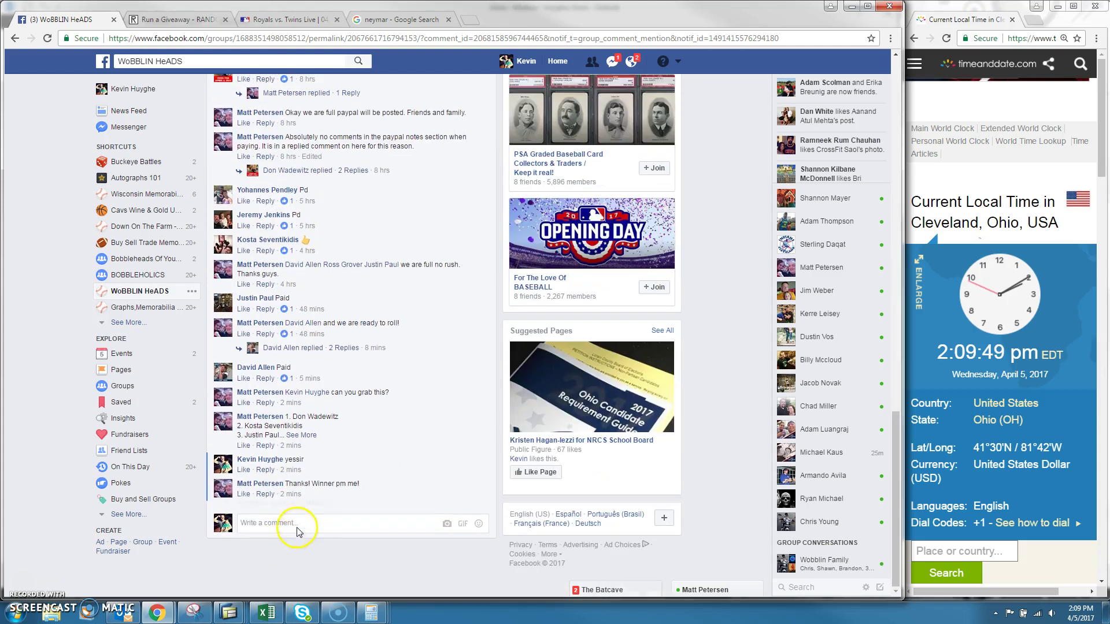
pyautogui.click(298, 523)
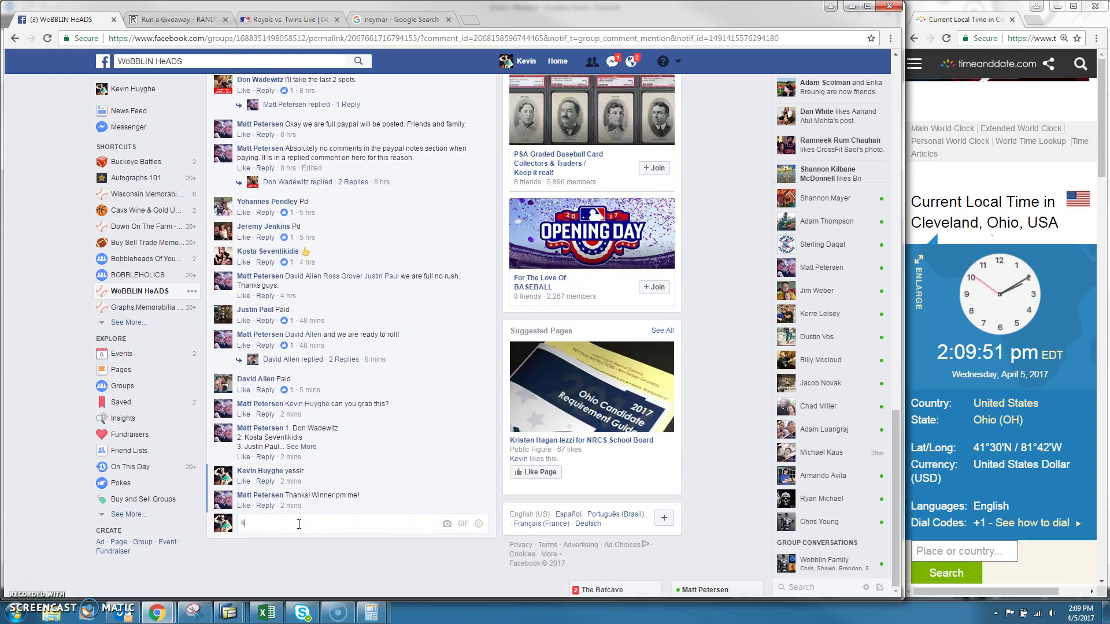
pyautogui.write('live')
pyautogui.press('Return')
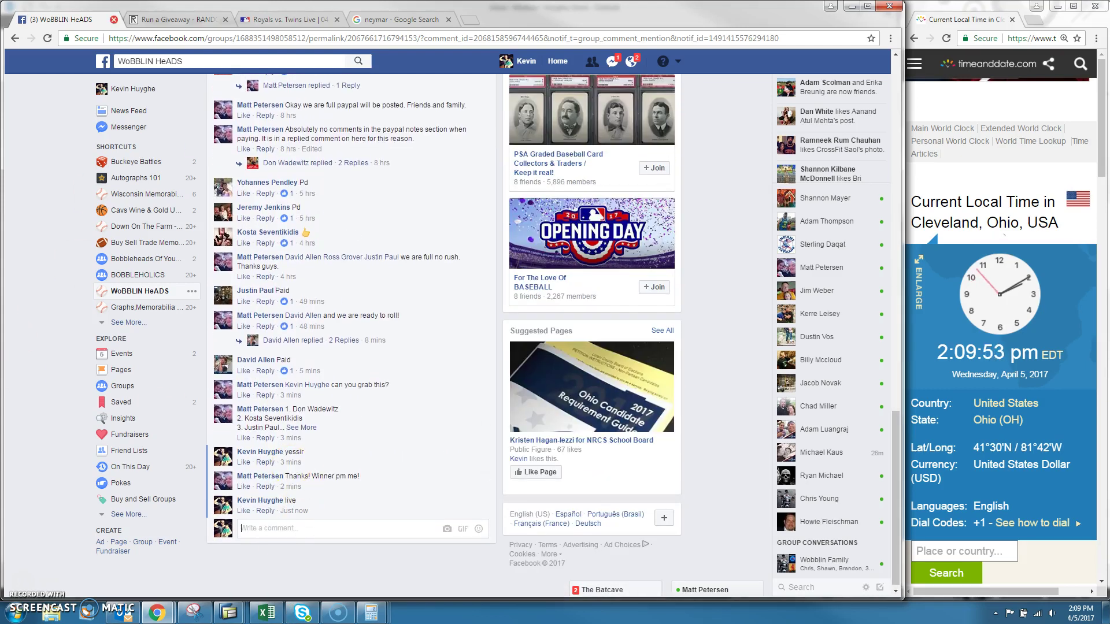
# Step: Paste the 14 raffle names as entries in the RANDOM.ORG giveaway
pyautogui.click(177, 19)
pyautogui.click(260, 303)
pyautogui.hotkey('ctrl', 'v')
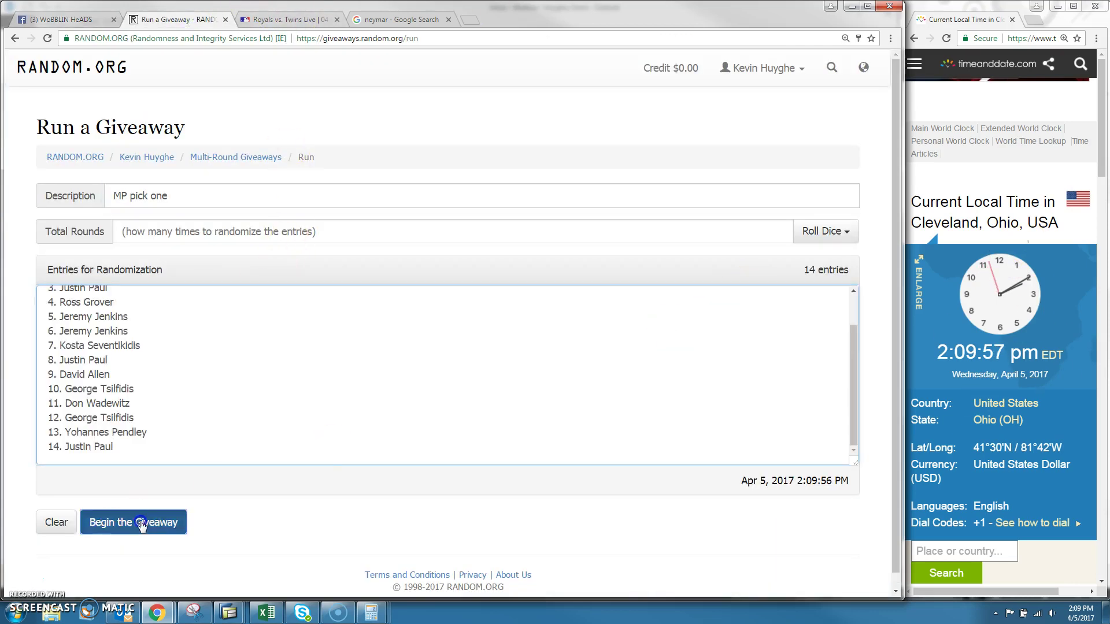
pyautogui.click(134, 523)
pyautogui.click(632, 171)
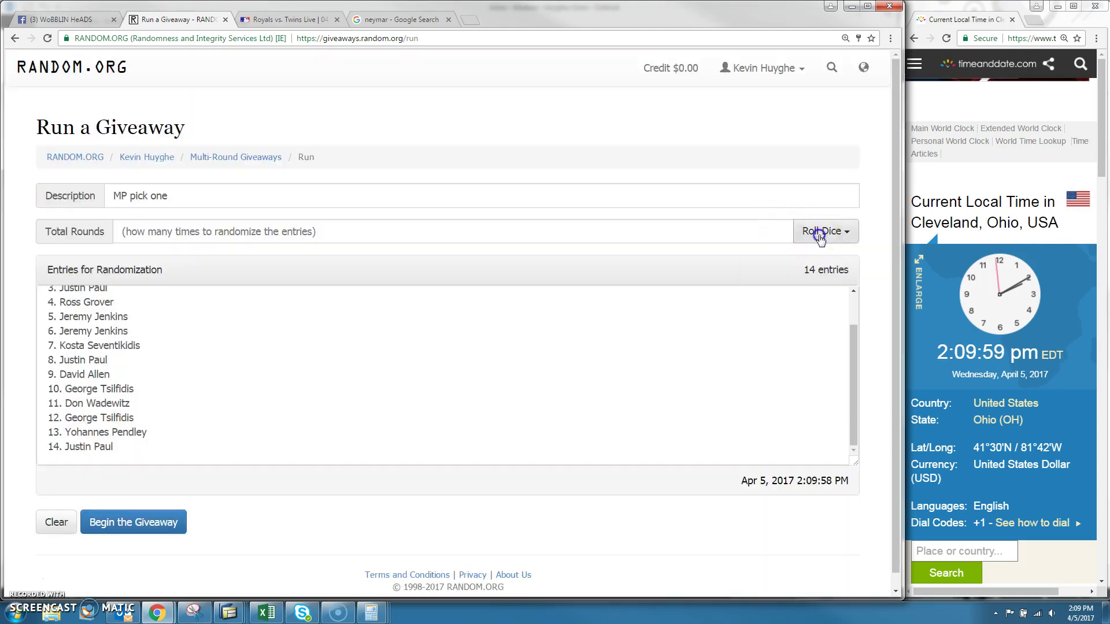
# Step: Roll 2d6 to set 10 rounds, then begin the giveaway and confirm
pyautogui.click(824, 231)
pyautogui.click(806, 258)
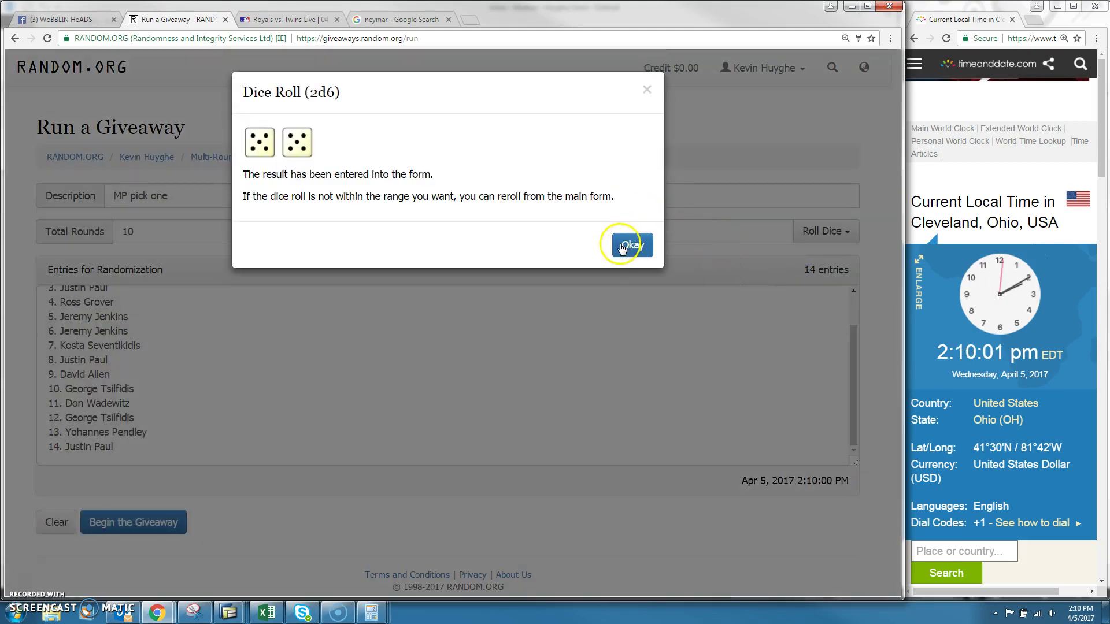
pyautogui.click(632, 246)
pyautogui.click(134, 522)
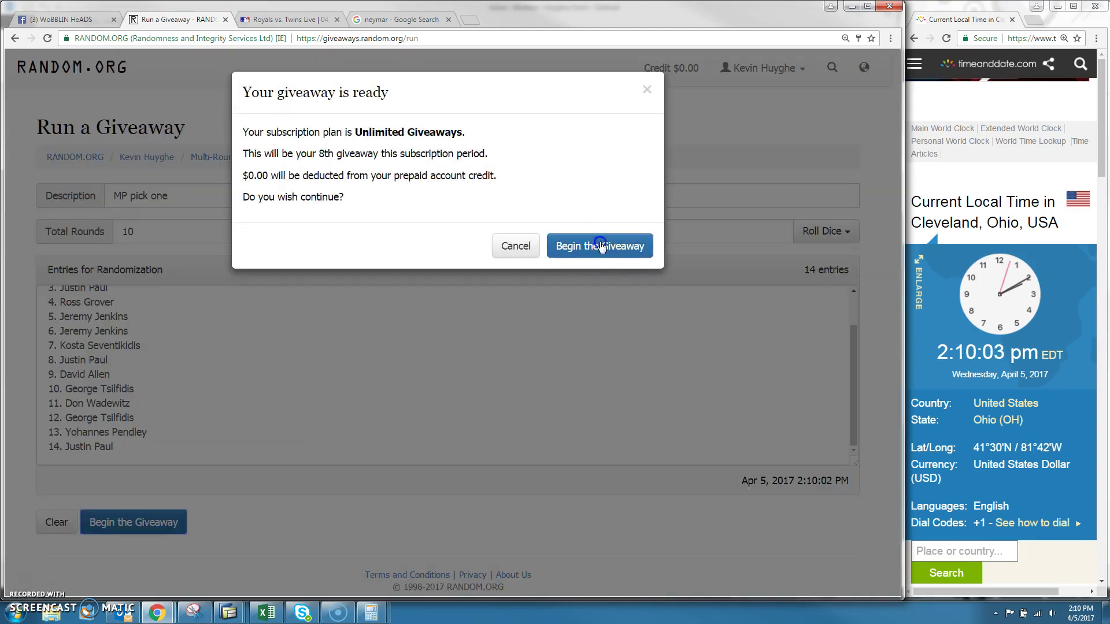
pyautogui.click(603, 247)
# Step: Run the remaining giveaway rounds through the final round
pyautogui.click(113, 522)
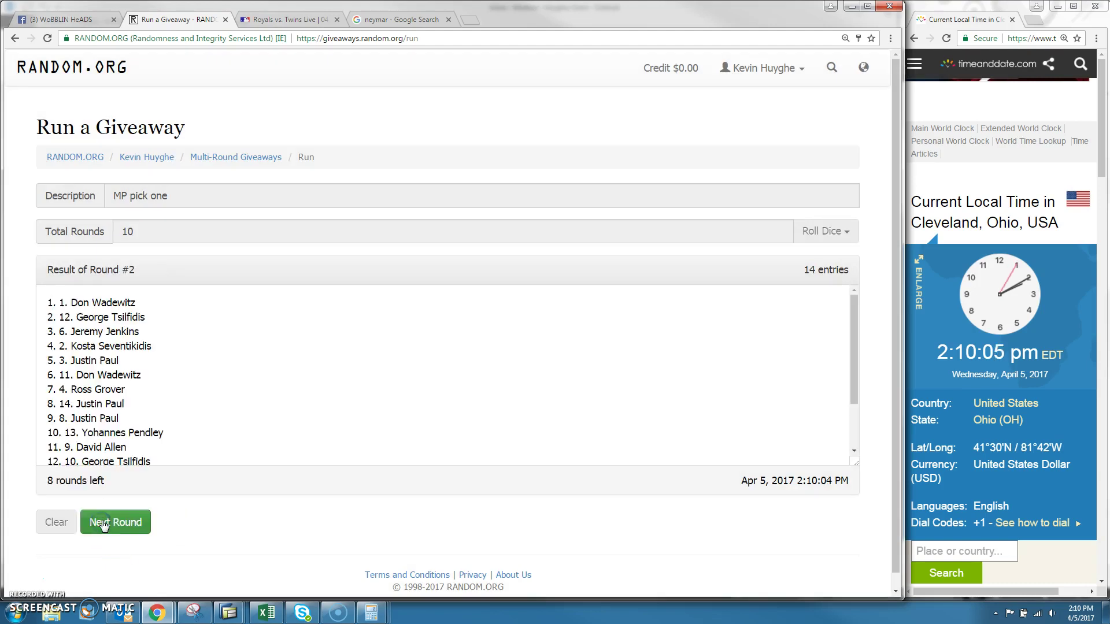
pyautogui.click(104, 523)
pyautogui.click(105, 524)
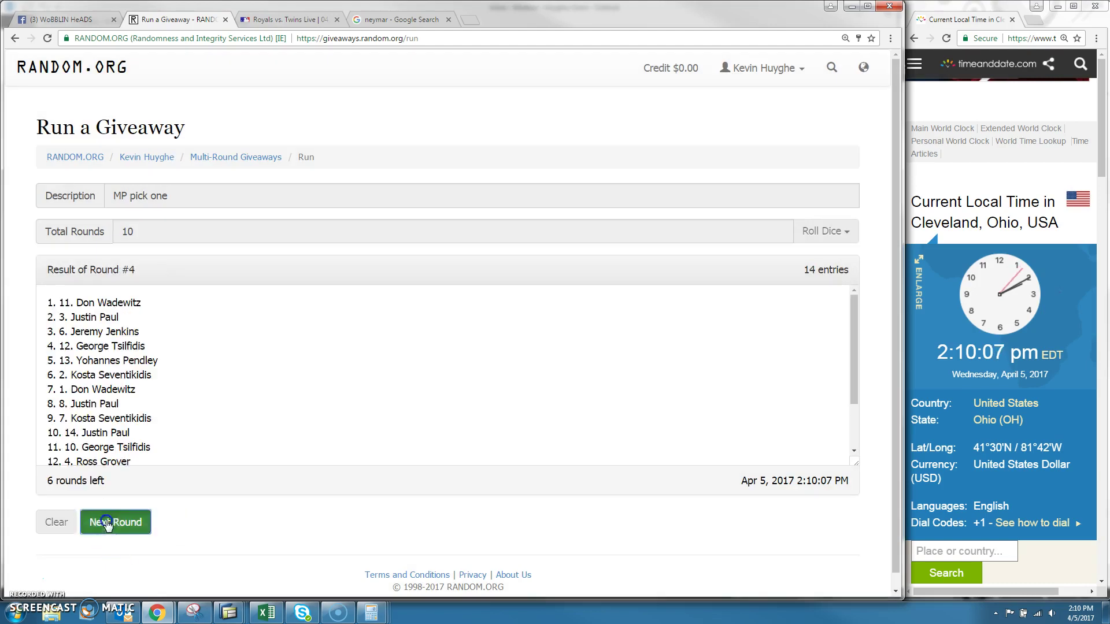
pyautogui.click(107, 524)
pyautogui.click(107, 523)
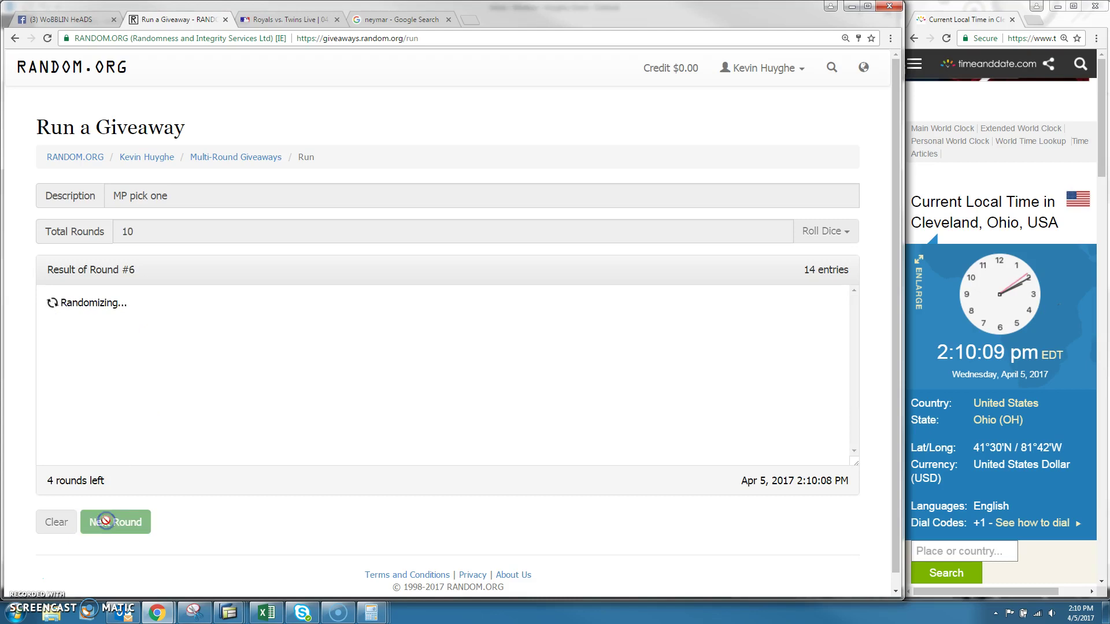
pyautogui.click(106, 522)
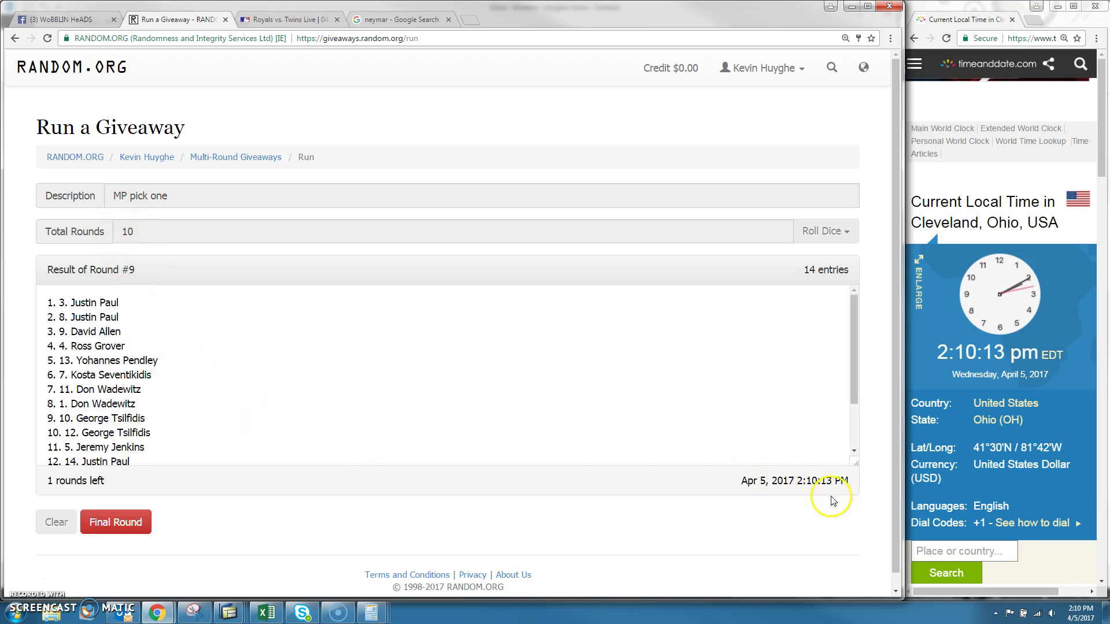
pyautogui.click(116, 522)
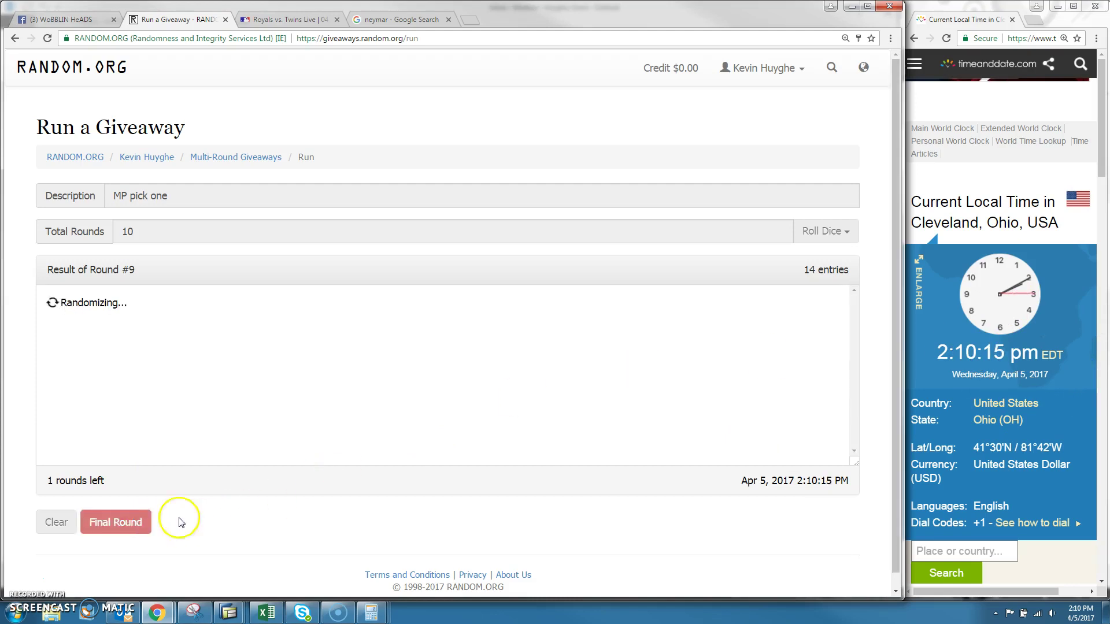
pyautogui.moveTo(53, 300); pyautogui.dragTo(139, 319)
pyautogui.click(269, 354)
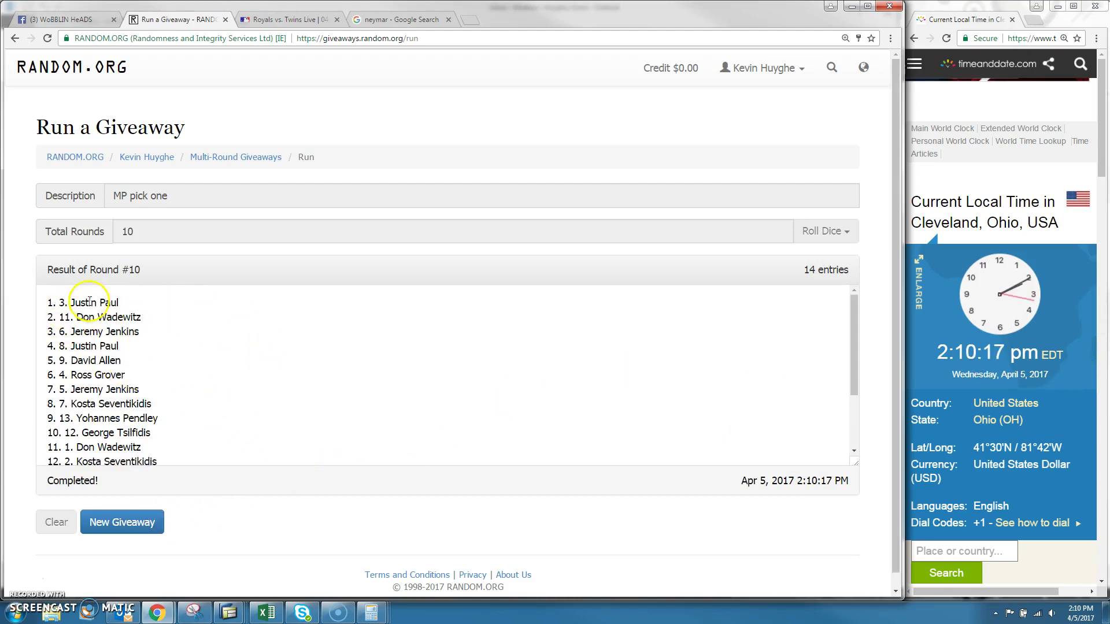
pyautogui.moveTo(60, 302); pyautogui.dragTo(137, 292)
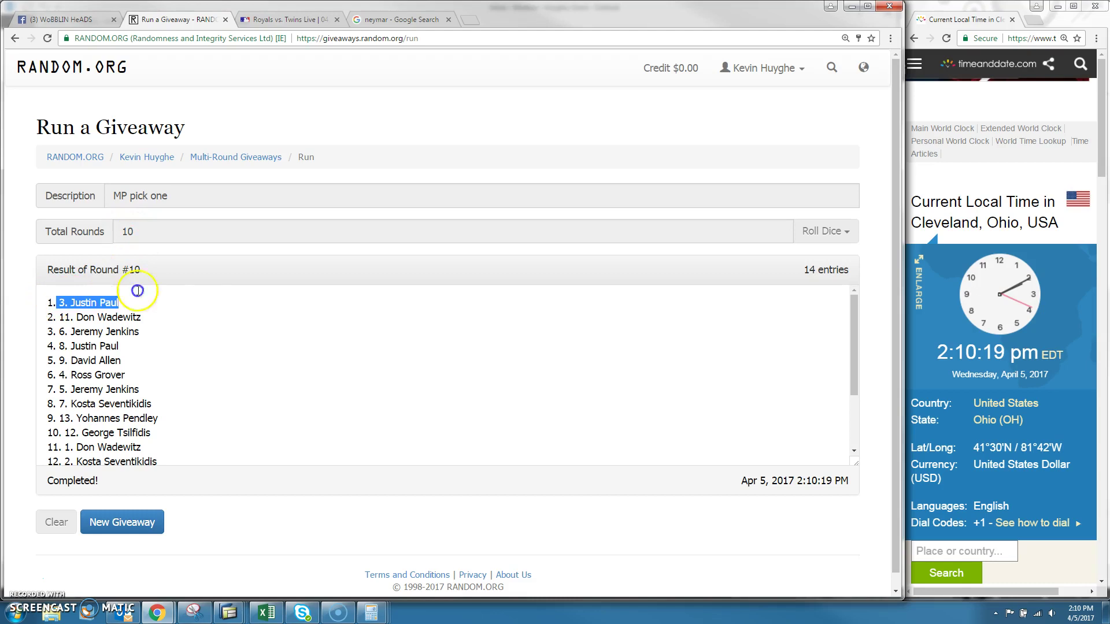
pyautogui.click(243, 371)
pyautogui.scroll(-3, 243, 371)
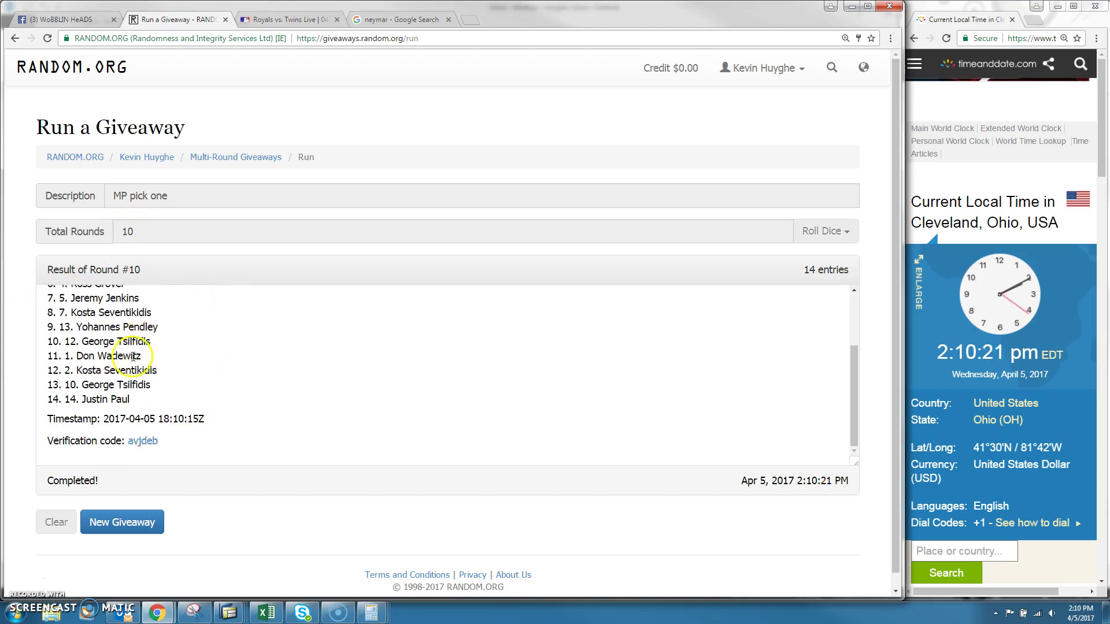
pyautogui.click(143, 440)
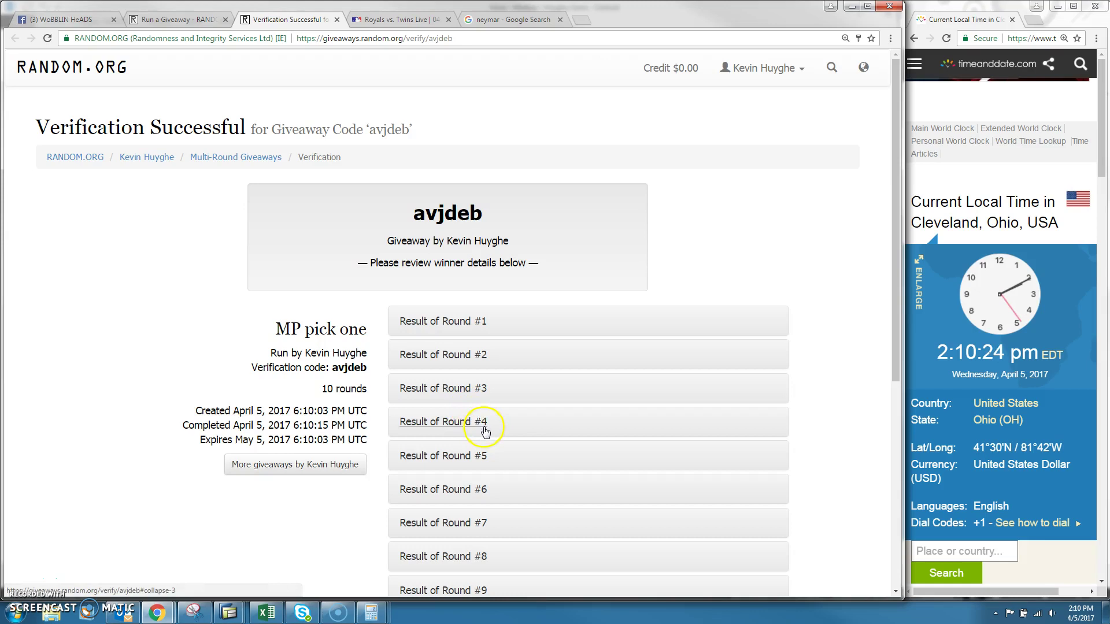
# Step: Go back to the WoBBLIN HeADS raffle post and review its entry list and latest comments
pyautogui.click(65, 19)
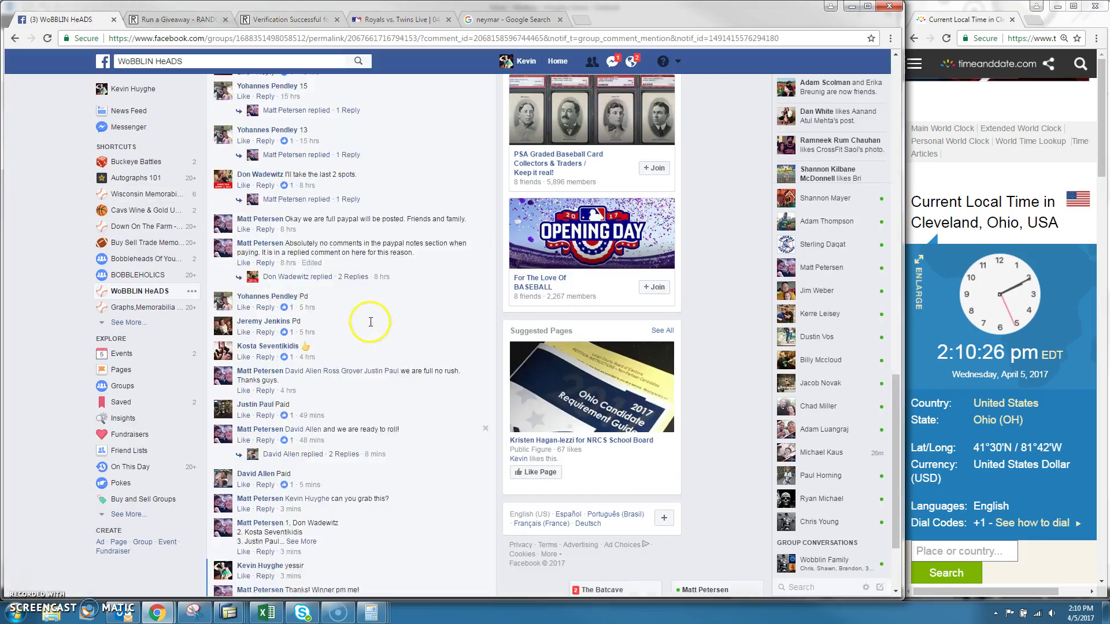
pyautogui.scroll(10, 347, 343)
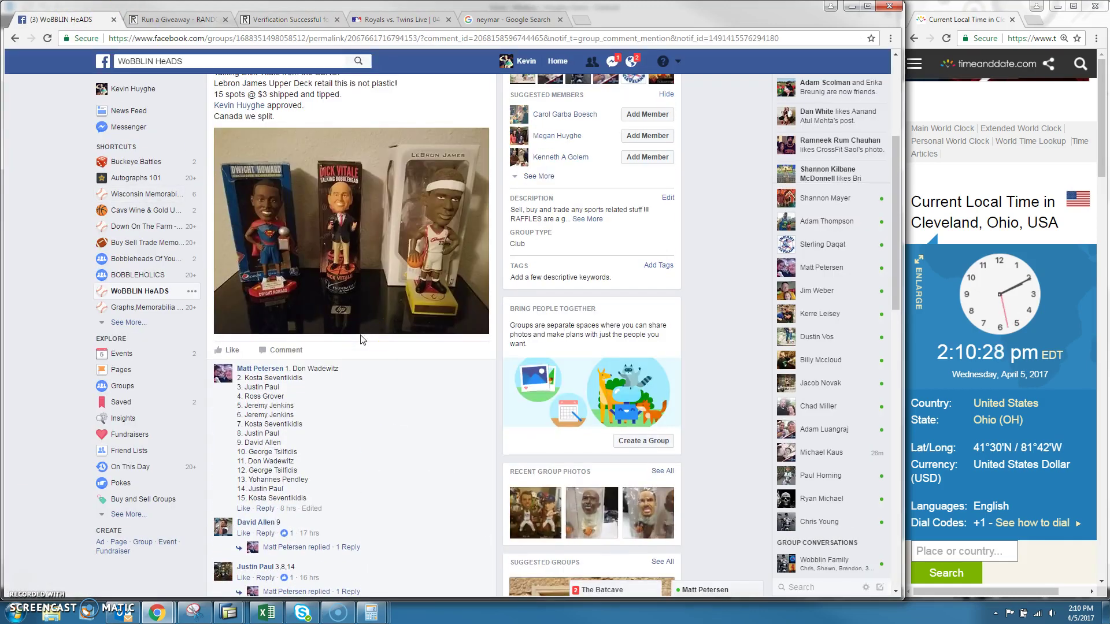
pyautogui.scroll(5, 362, 339)
pyautogui.scroll(-2, 361, 338)
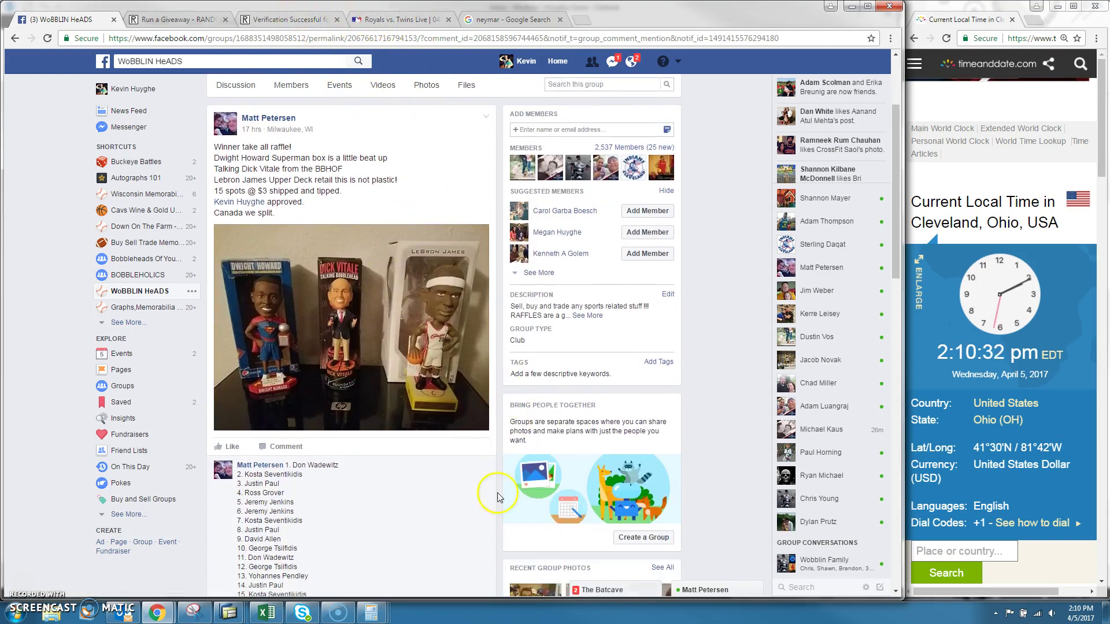
pyautogui.scroll(-2, 470, 560)
pyautogui.scroll(-1, 471, 560)
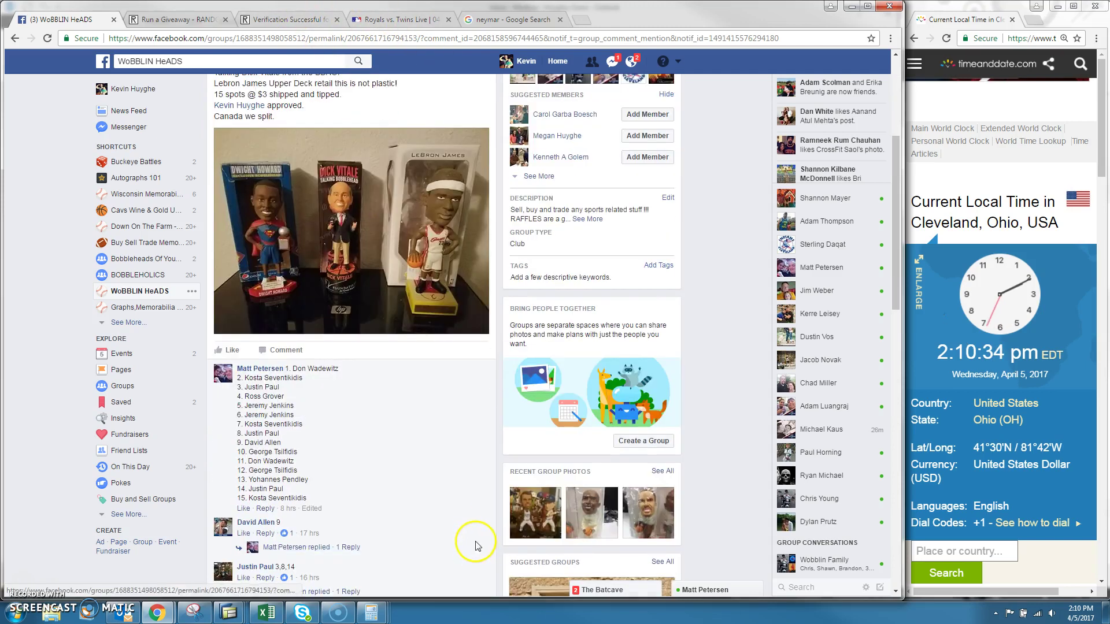
pyautogui.scroll(-5, 434, 488)
pyautogui.scroll(-5, 408, 503)
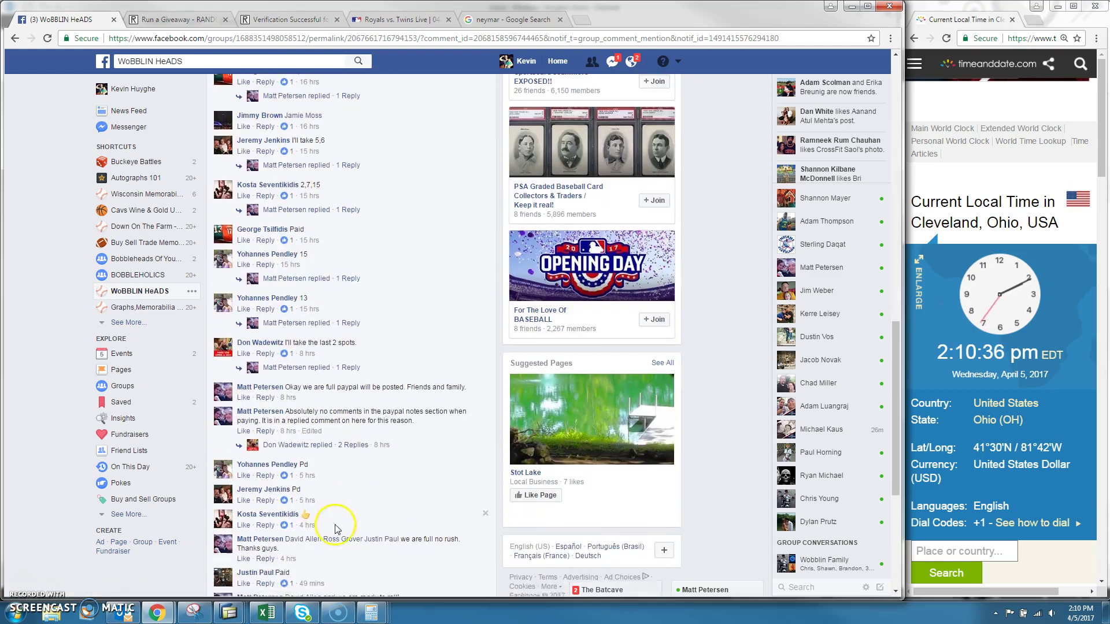
pyautogui.scroll(-3, 347, 539)
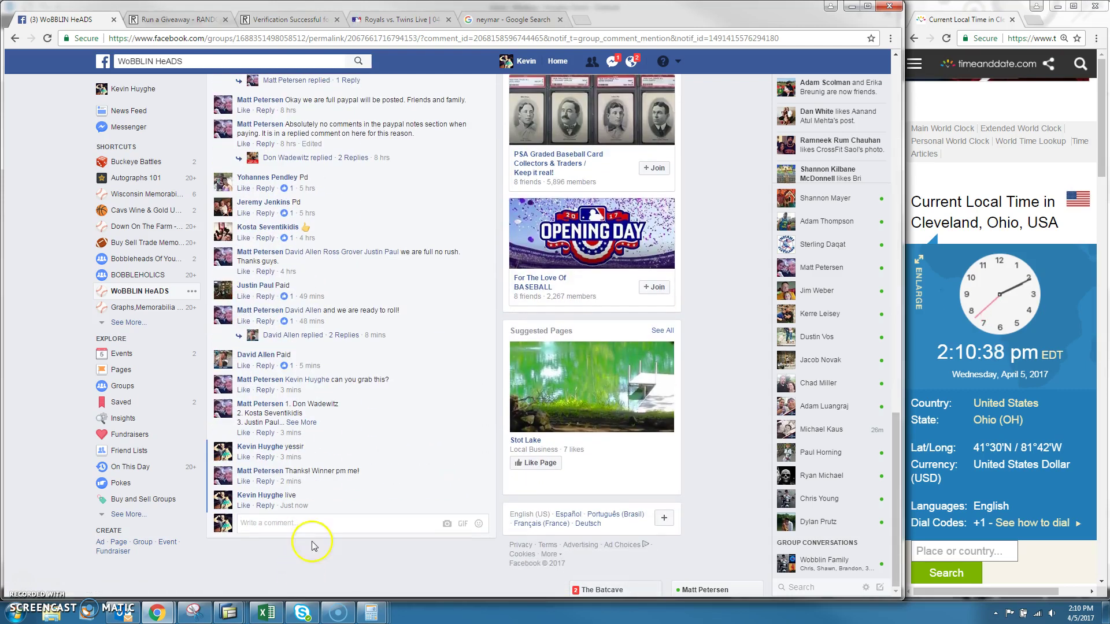